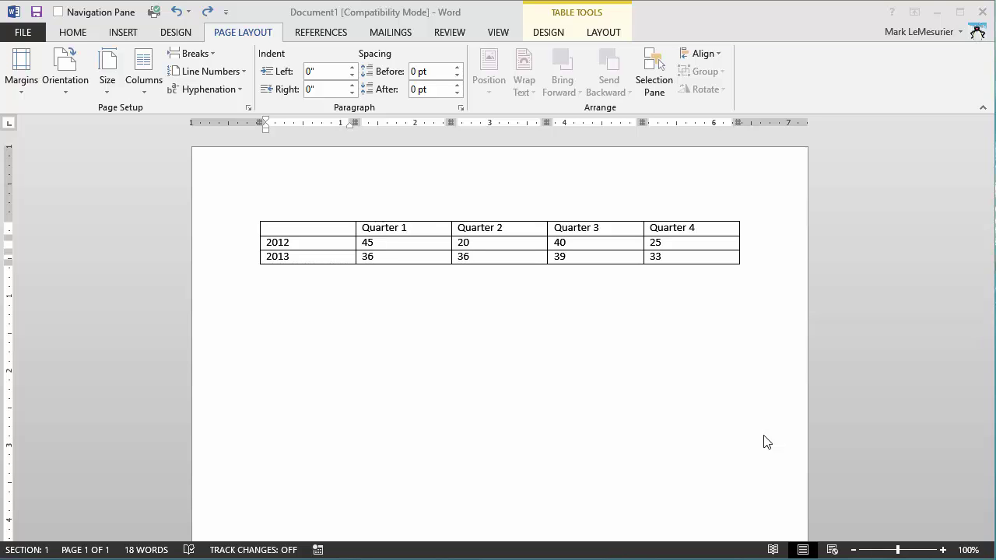
Put the cursor in the table's first cell and turn the page to landscape.
left_click(675, 368)
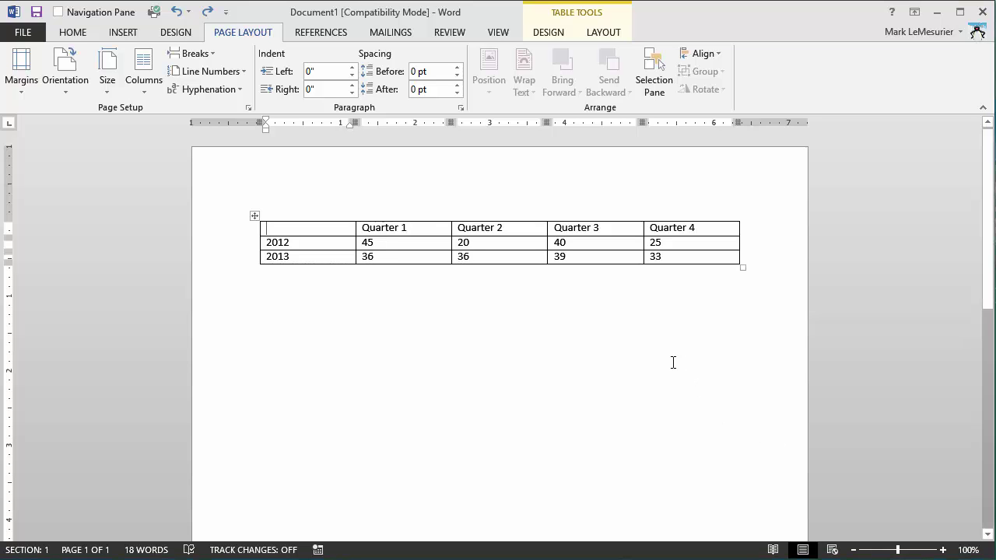
left_click_drag(990, 303, 976, 552)
left_click_drag(984, 510, 942, 247)
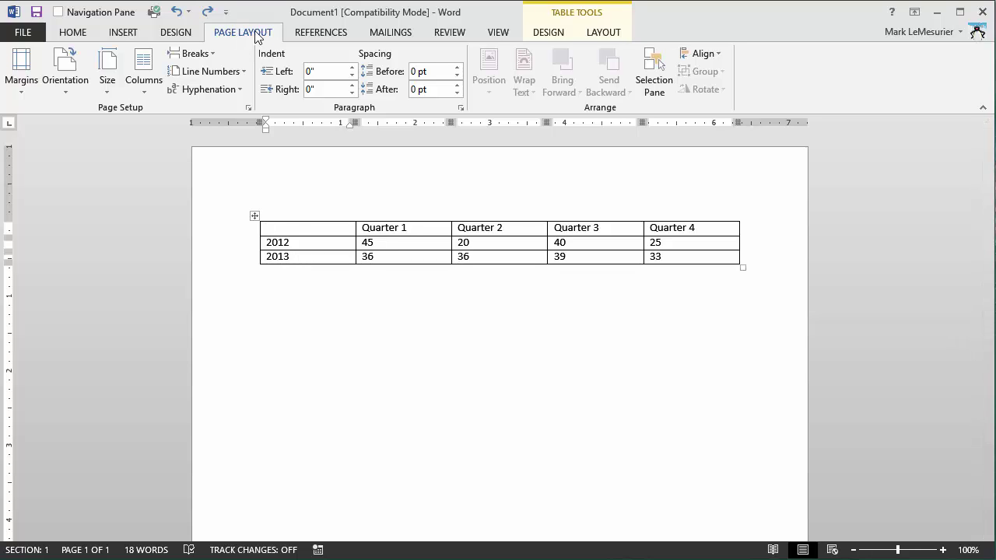
left_click(65, 90)
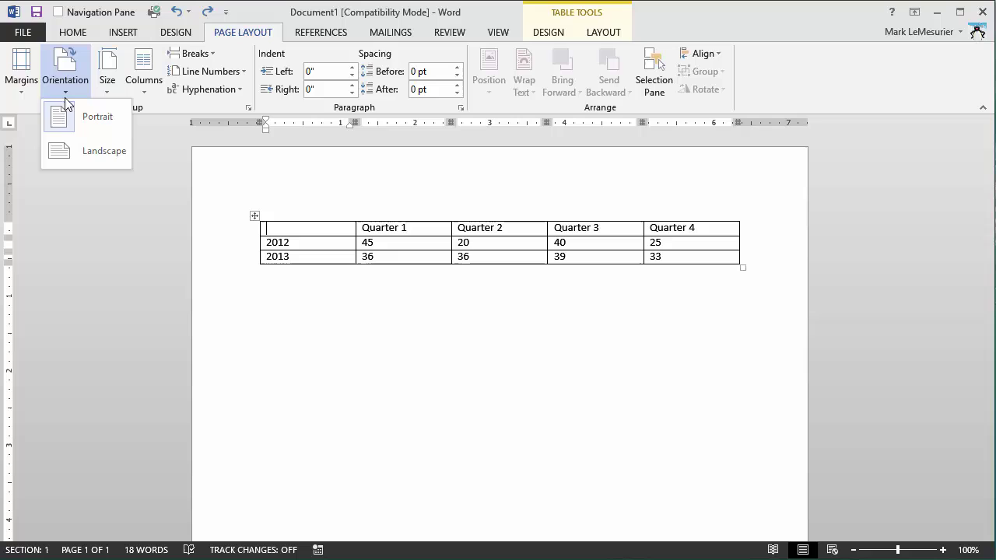
left_click(75, 153)
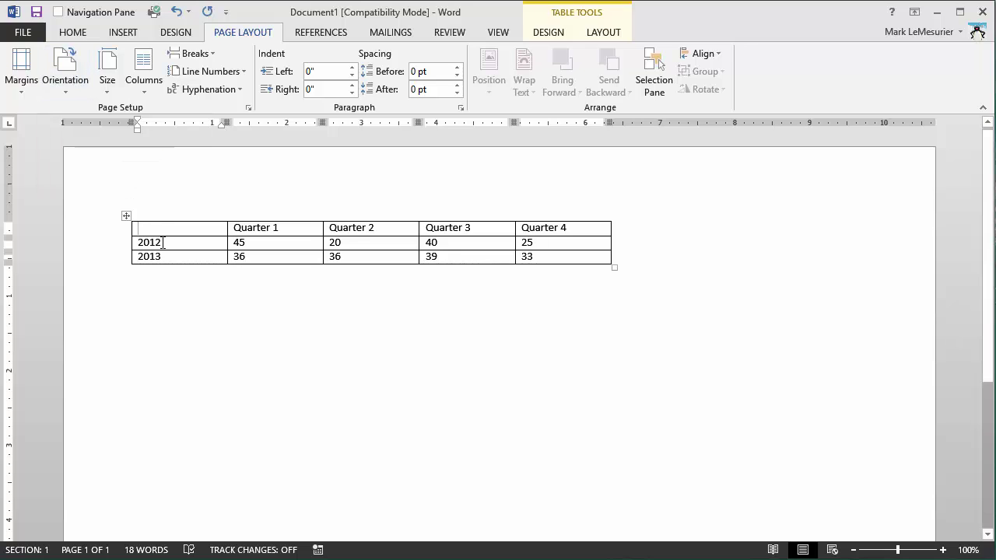
Switch the page back to portrait orientation through Page Setup.
double_click(99, 124)
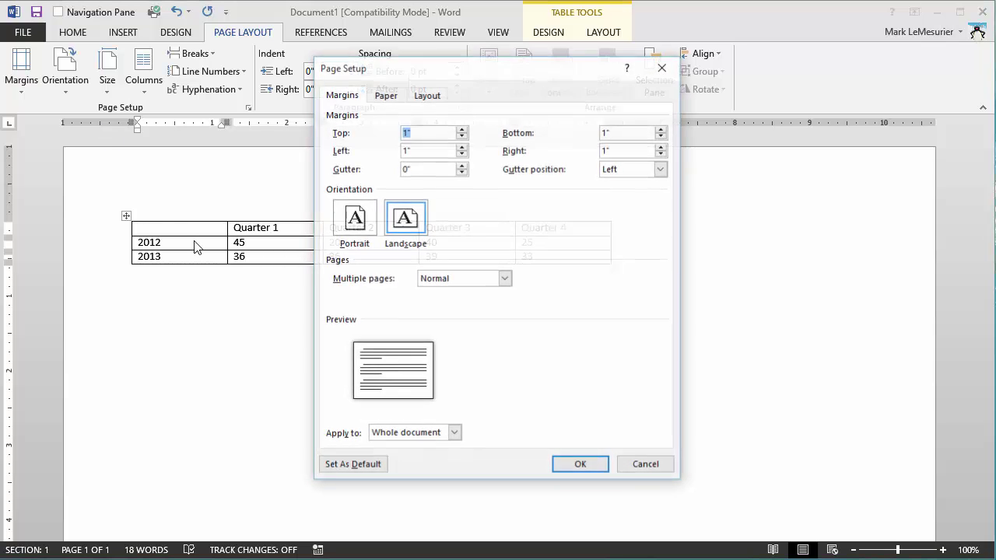
left_click(351, 222)
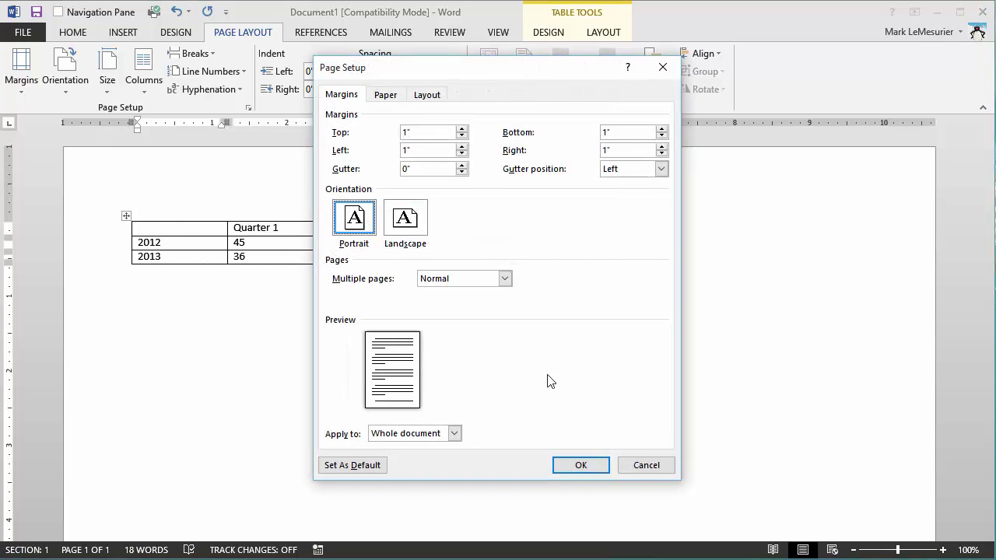
left_click(585, 466)
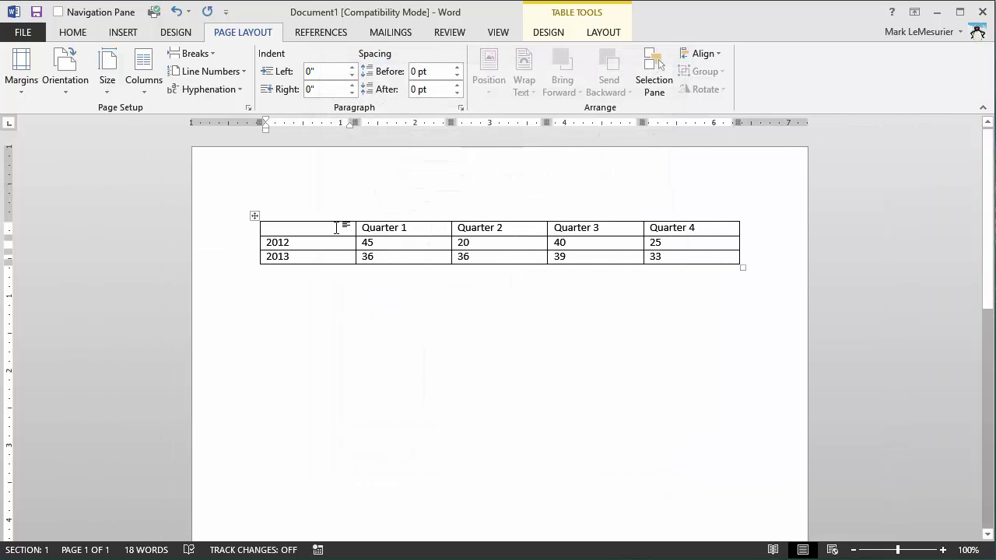
In Table Properties, turn on the table's preferred width, measured in Percent, at 100%.
right_click(299, 229)
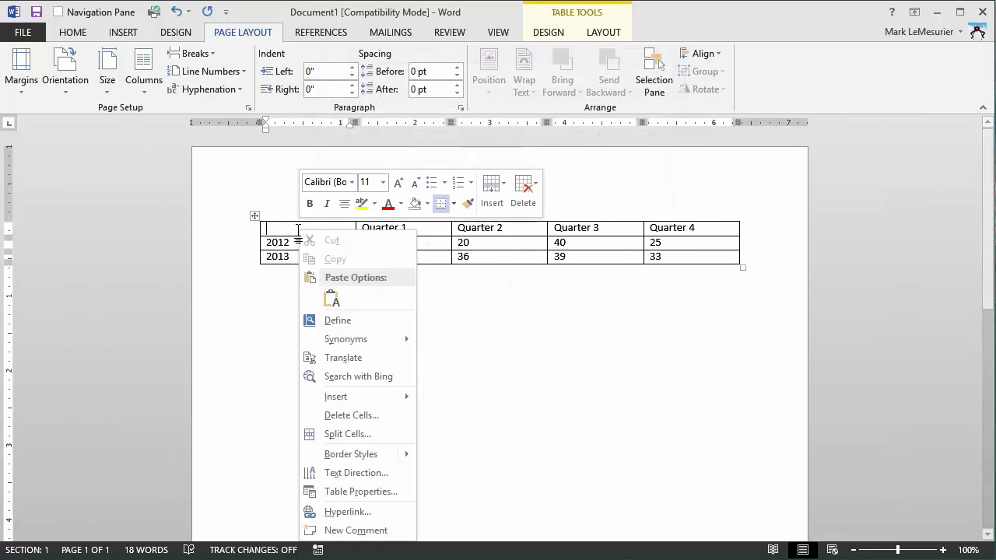
left_click(365, 492)
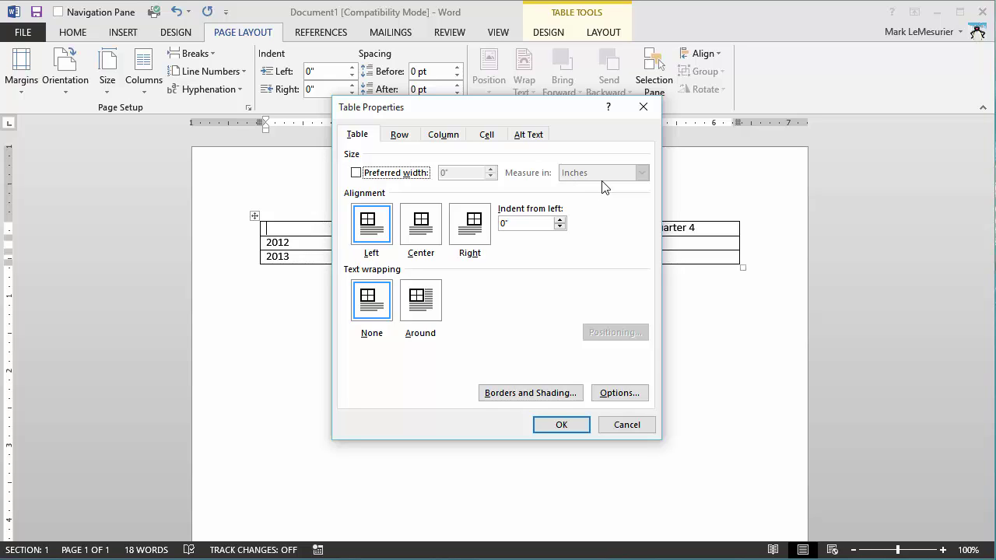
left_click(378, 173)
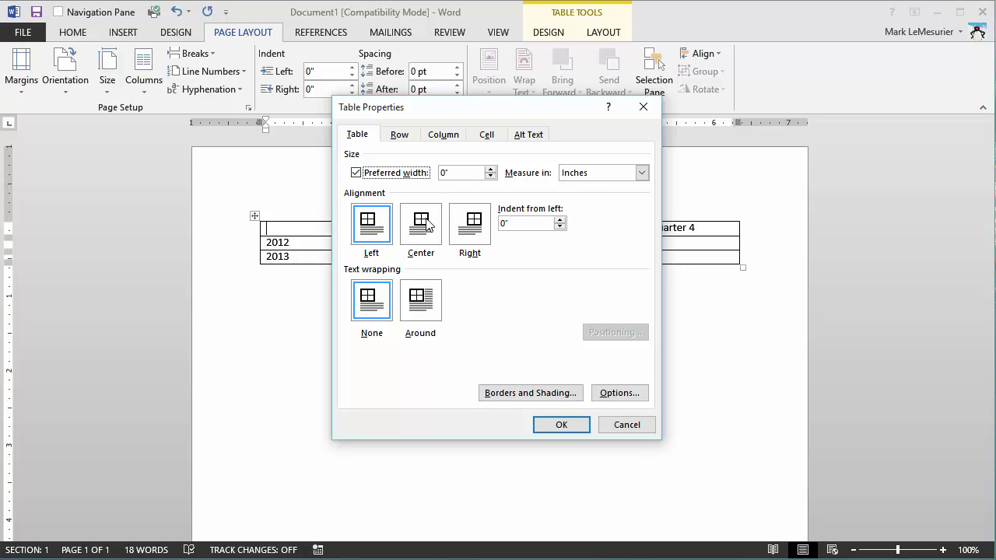
left_click(641, 172)
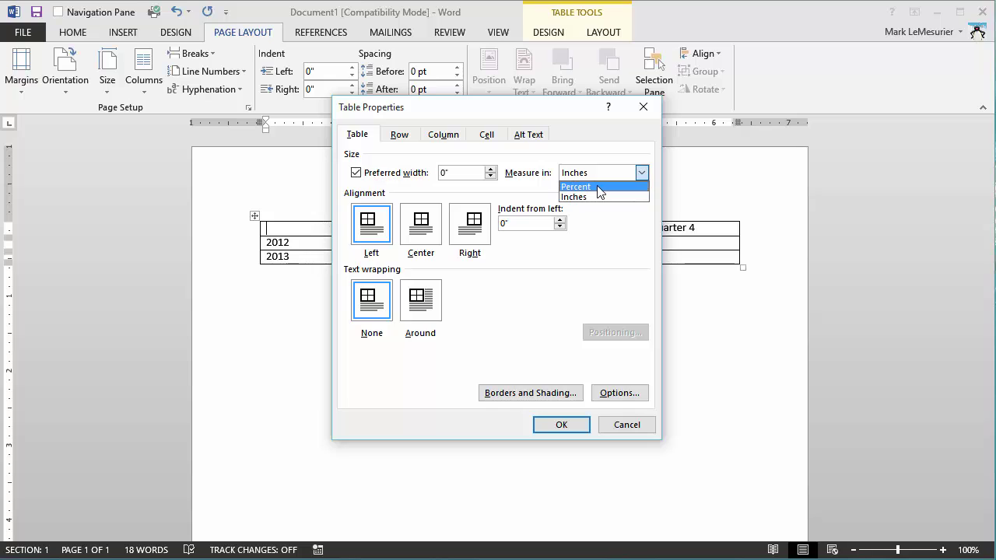
left_click(597, 189)
left_click(441, 173)
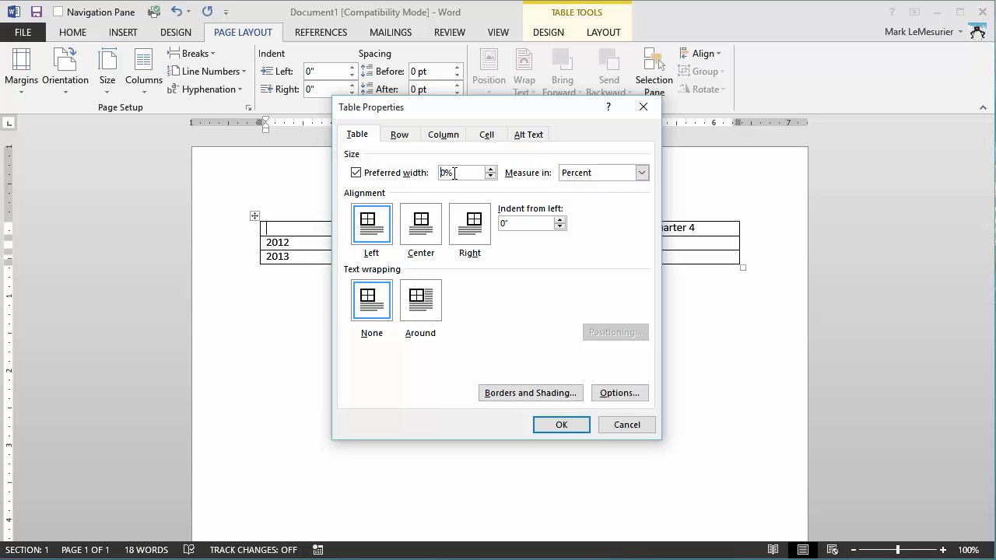
type("10")
Set column 1's preferred width to 20%, measured in percent.
left_click(441, 138)
left_click_drag(507, 117, 699, 296)
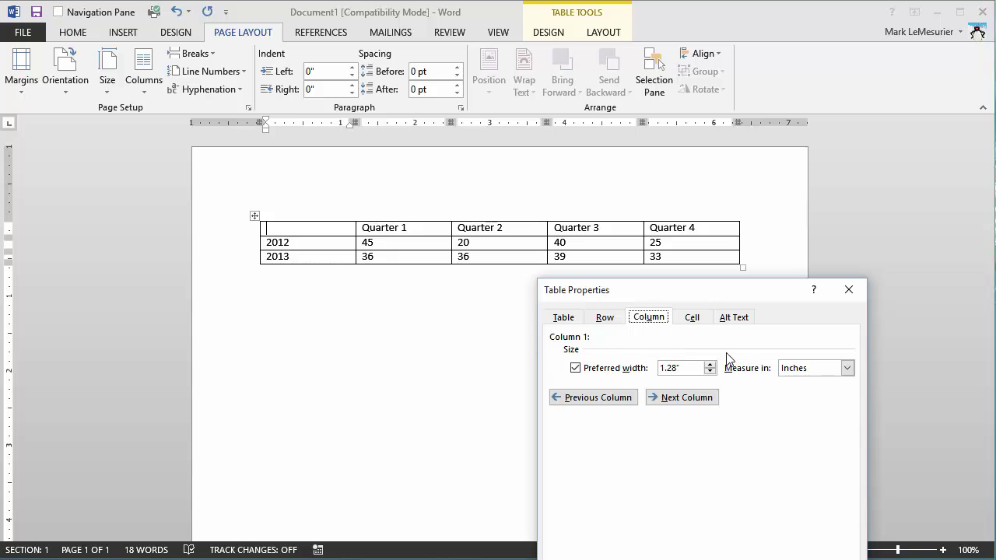
left_click(847, 368)
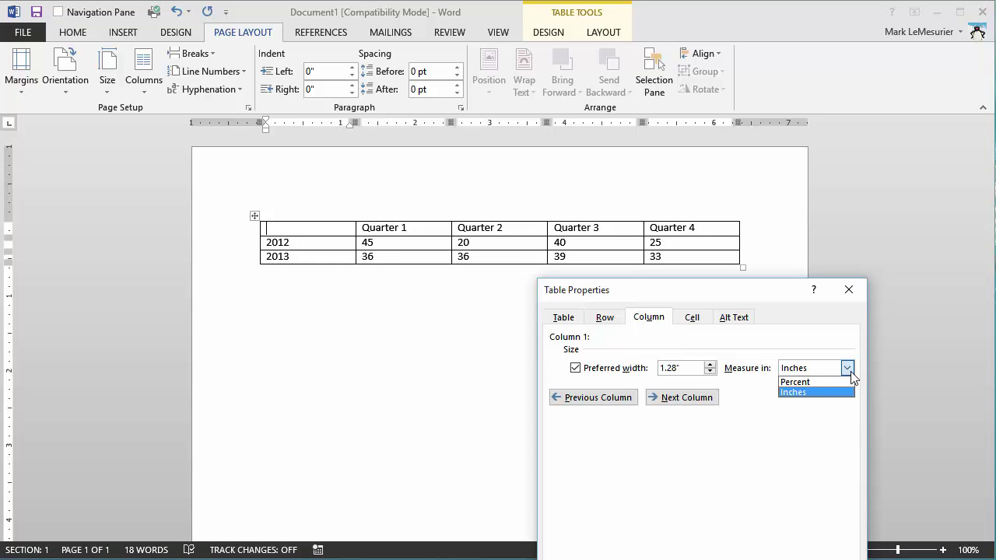
left_click(812, 381)
left_click(709, 364)
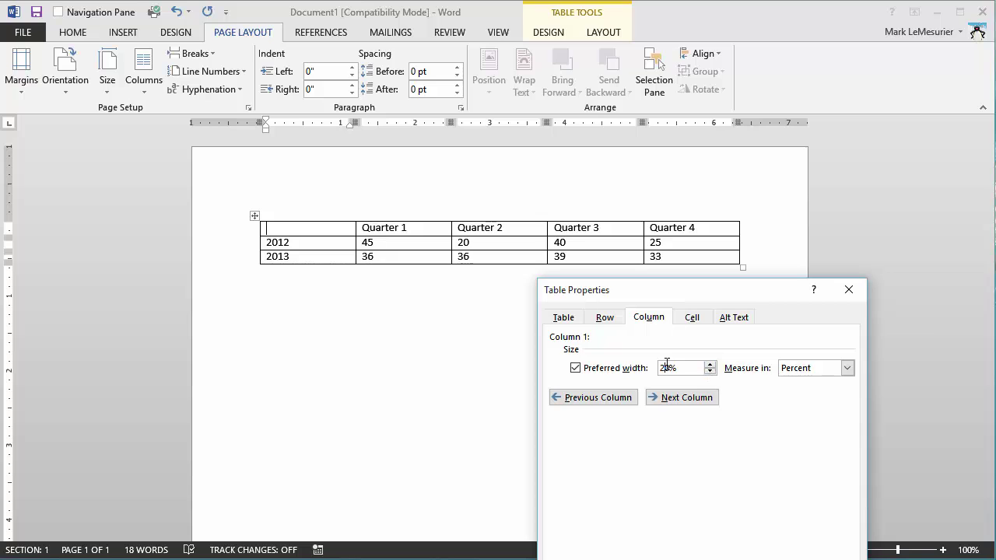
left_click_drag(667, 363, 653, 364)
left_click(684, 398)
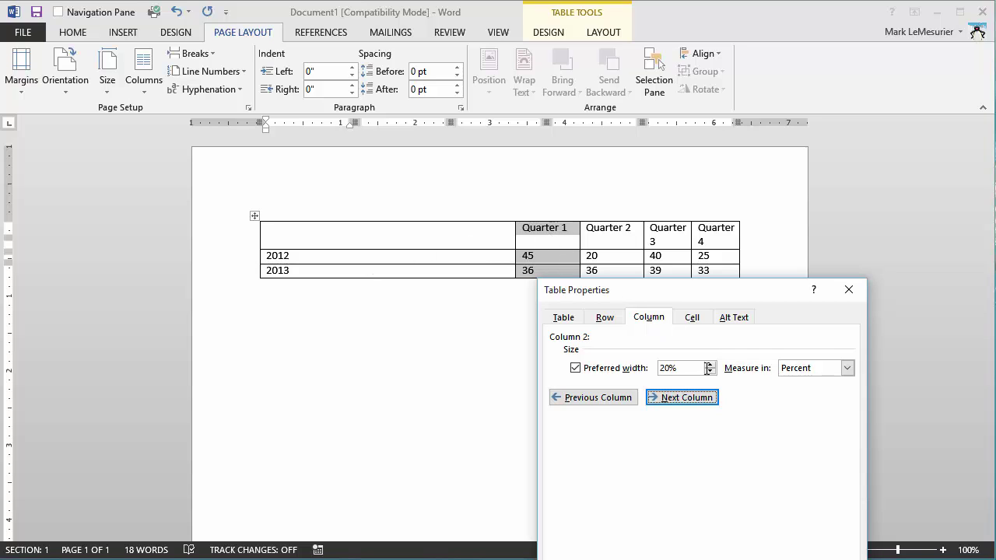
Set columns 2 and 3 to a 10% preferred width each.
left_click(663, 367)
double_click(666, 367)
type("10")
left_click(683, 398)
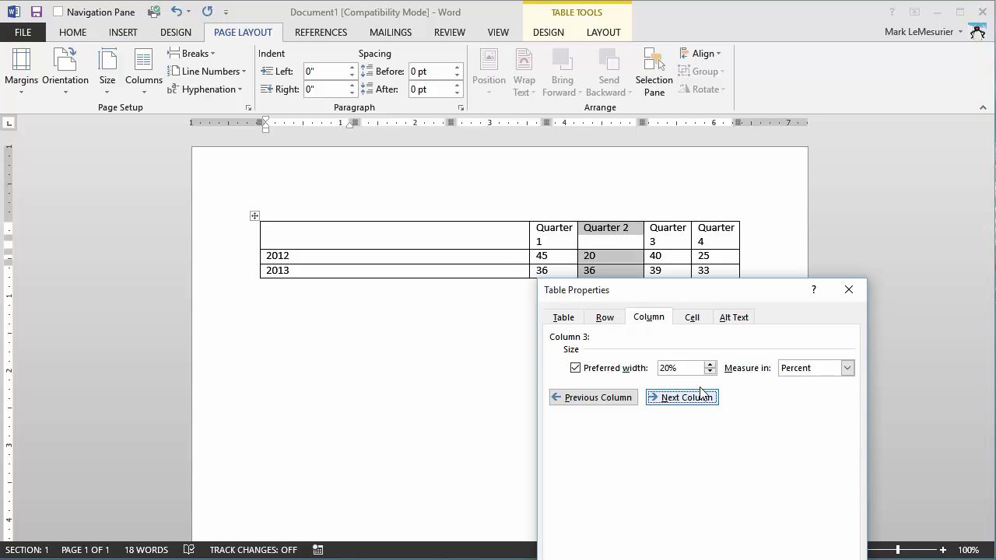
double_click(666, 367)
type("10")
left_click(699, 398)
Set columns 4 and 5 to 10% each and apply the column widths with OK.
left_click_drag(667, 368, 658, 367)
type("1")
left_click(684, 397)
left_click_drag(667, 368, 655, 368)
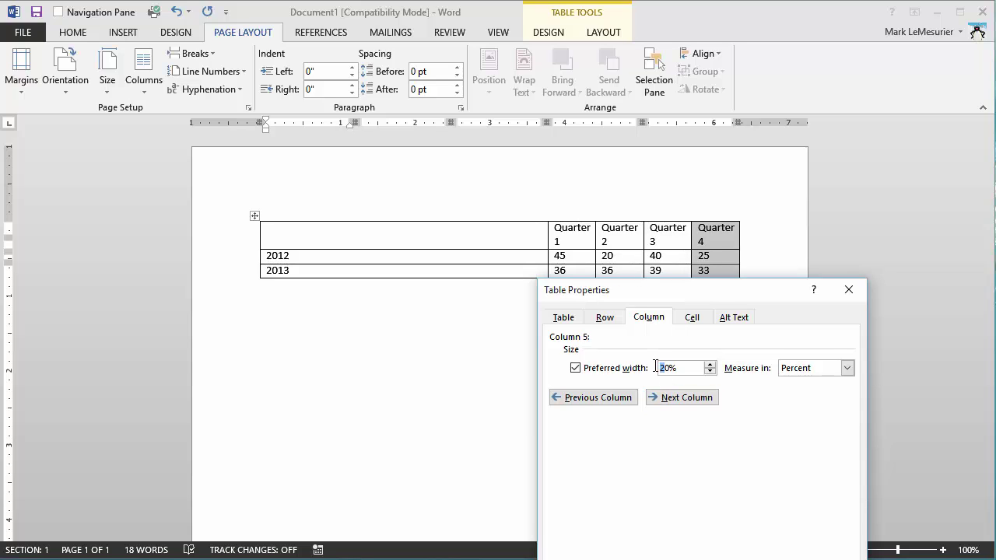
left_click(698, 402)
left_click_drag(753, 294, 809, 144)
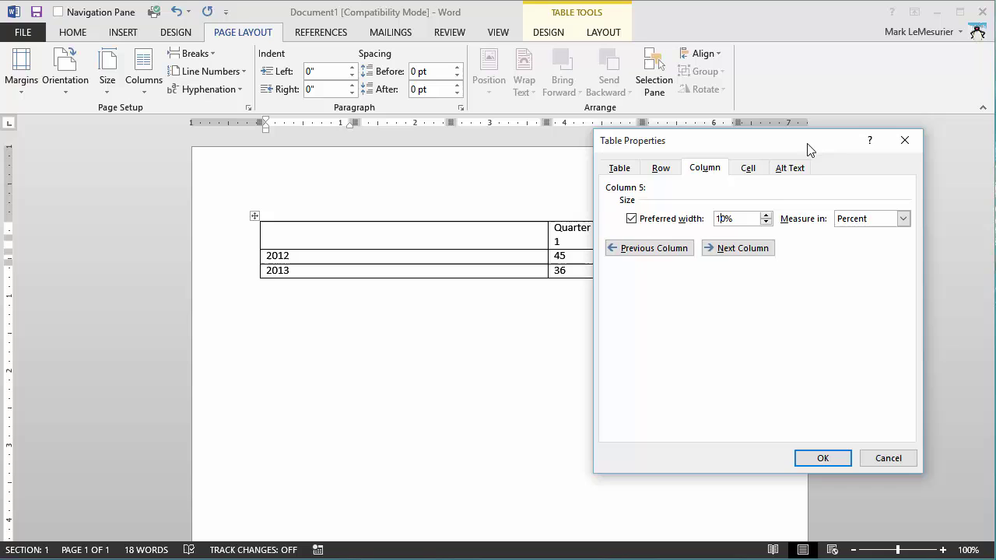
left_click(818, 464)
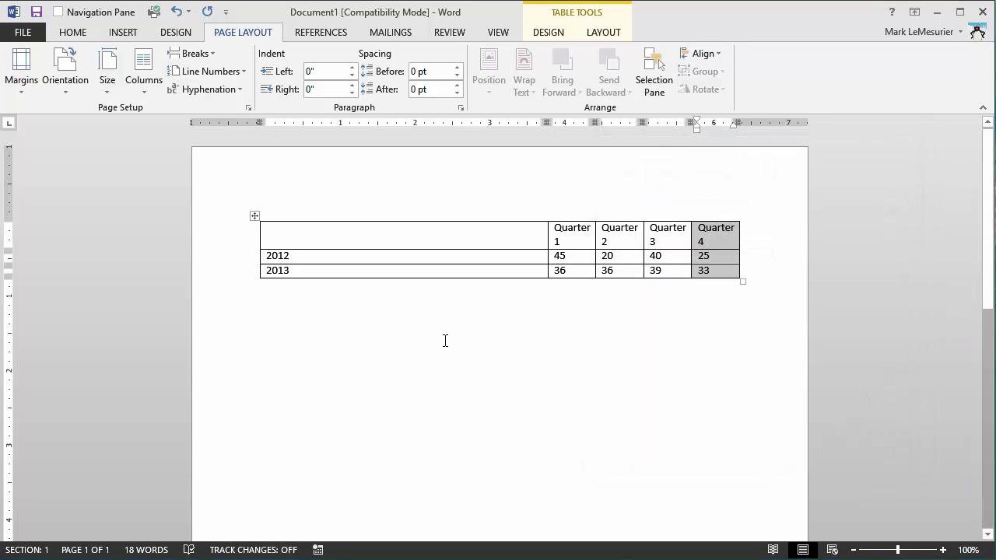
Switch the page to landscape, then undo that and the column width changes with Ctrl+Z twice.
left_click(66, 72)
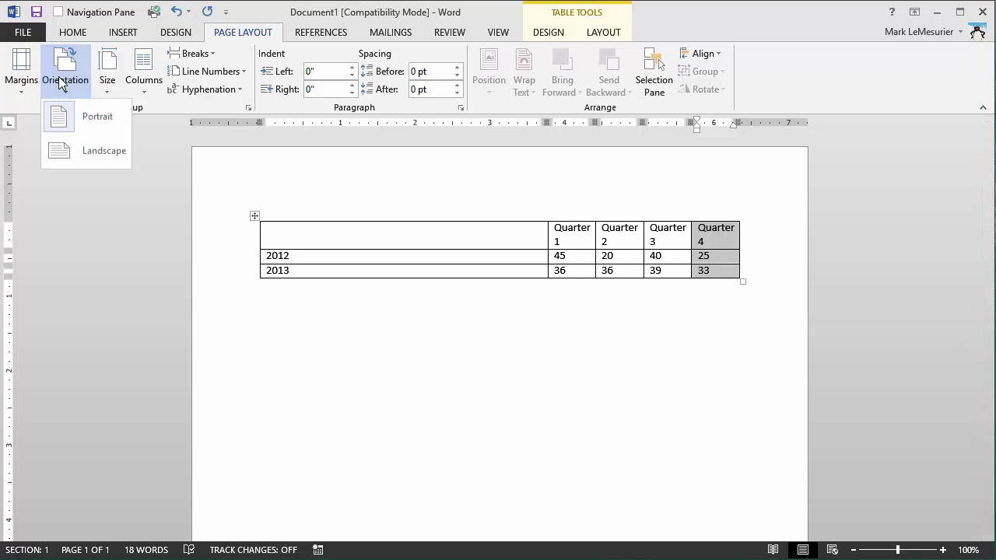
left_click(92, 151)
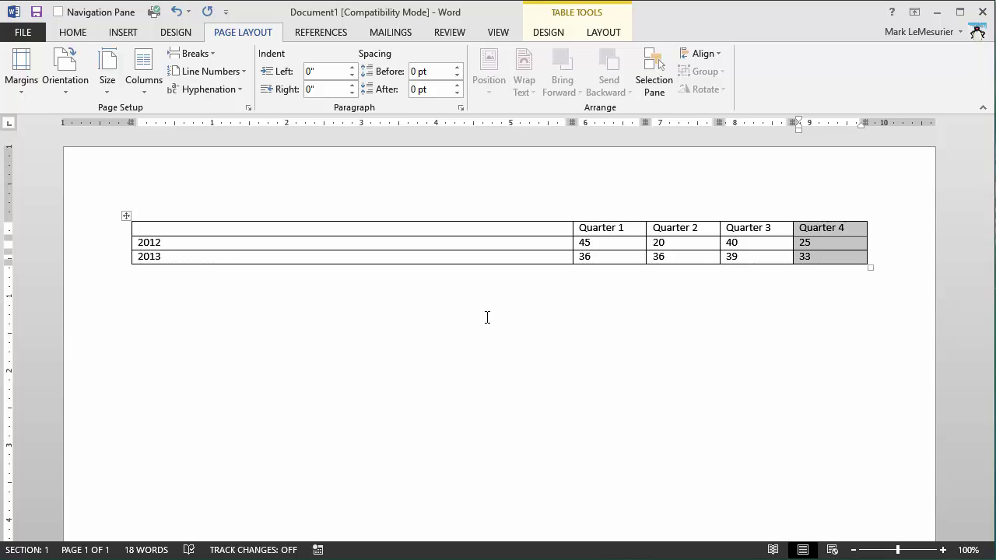
key("ctrl+z")
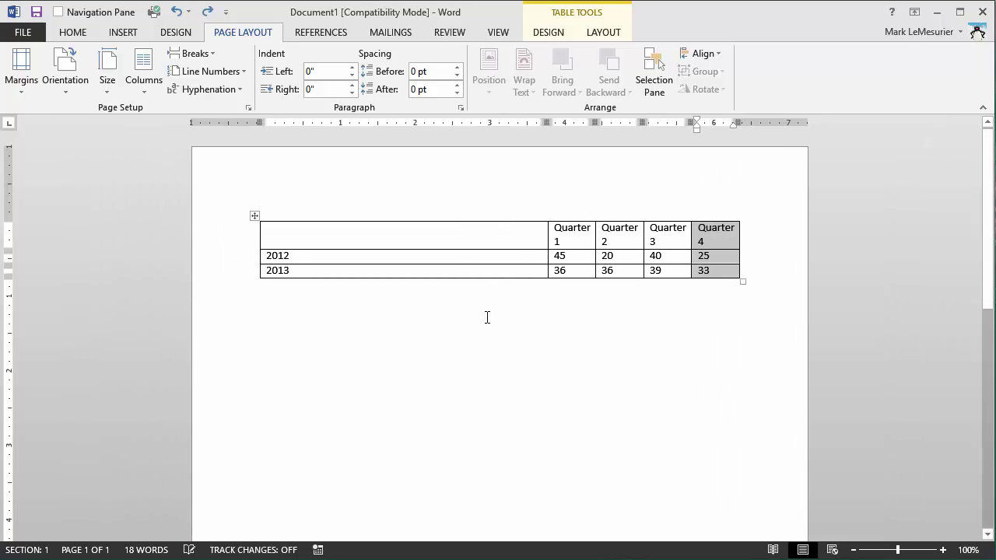
key("ctrl+z")
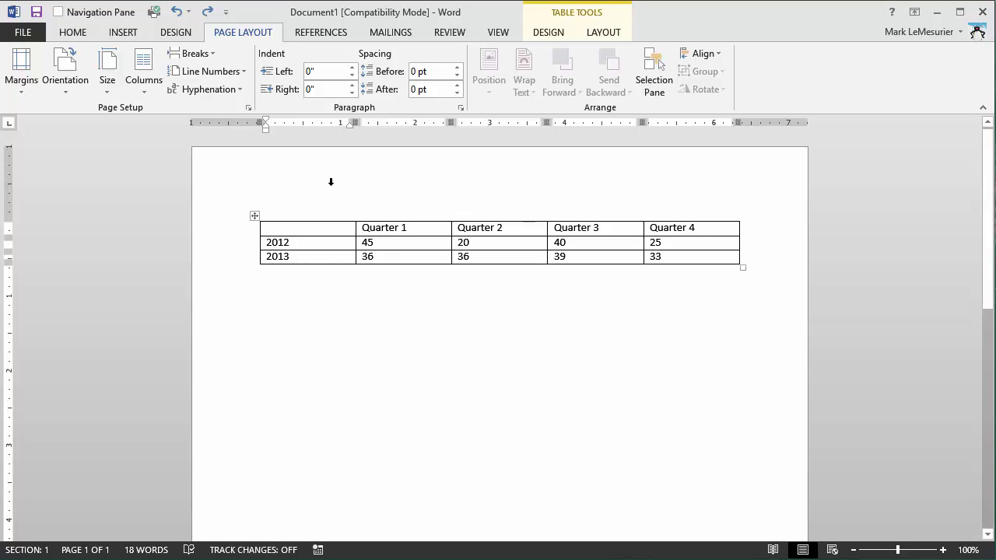
Apply AutoFit Window to the quarterly table, then select the whole table.
left_click(602, 36)
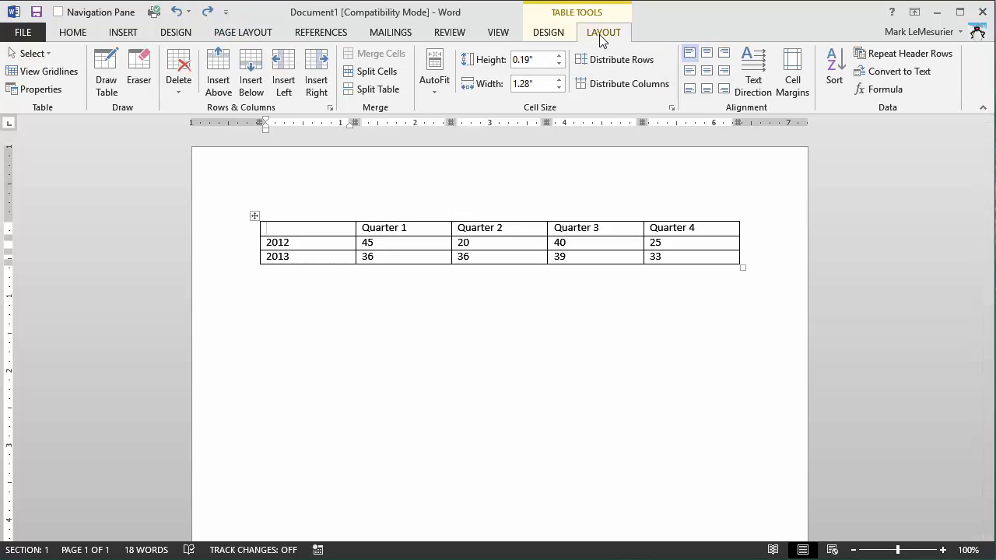
left_click(443, 89)
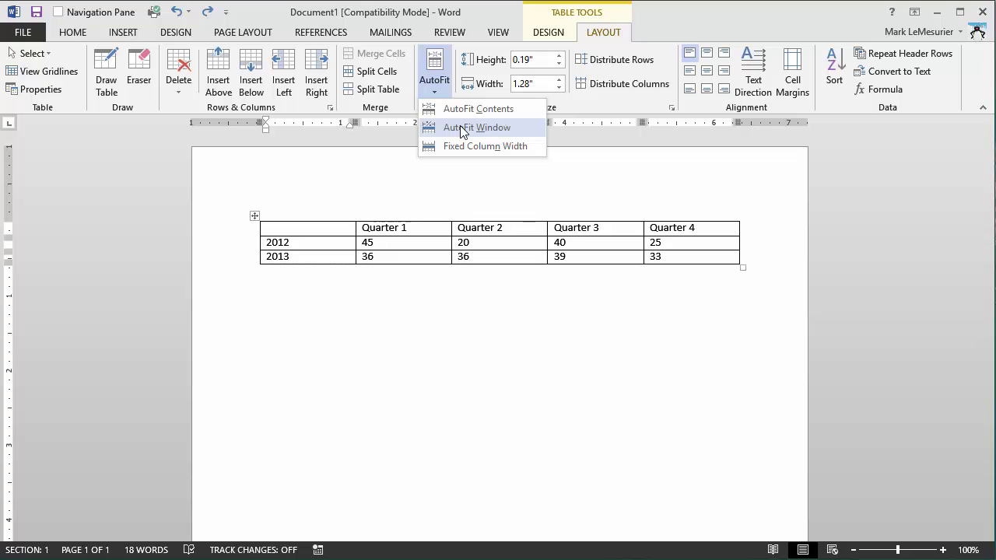
left_click(463, 129)
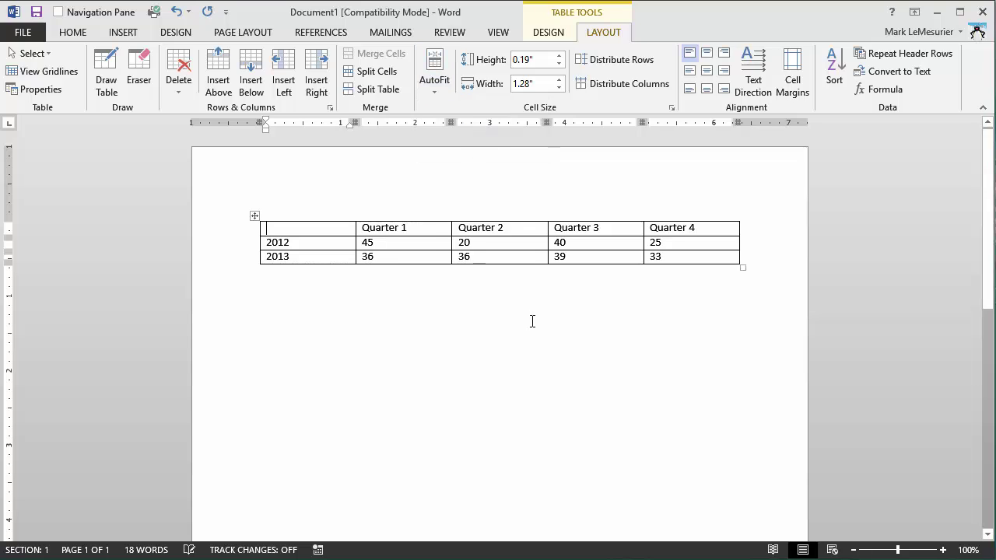
left_click(255, 216)
In Table Properties, check the table's 100% width, then step through columns 1 and 2 at 20%.
right_click(310, 239)
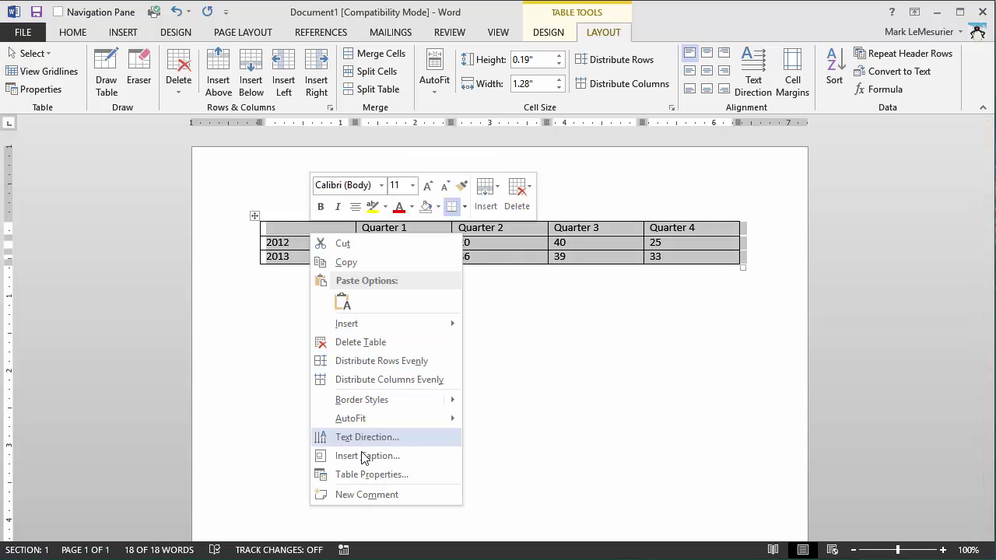
left_click(371, 475)
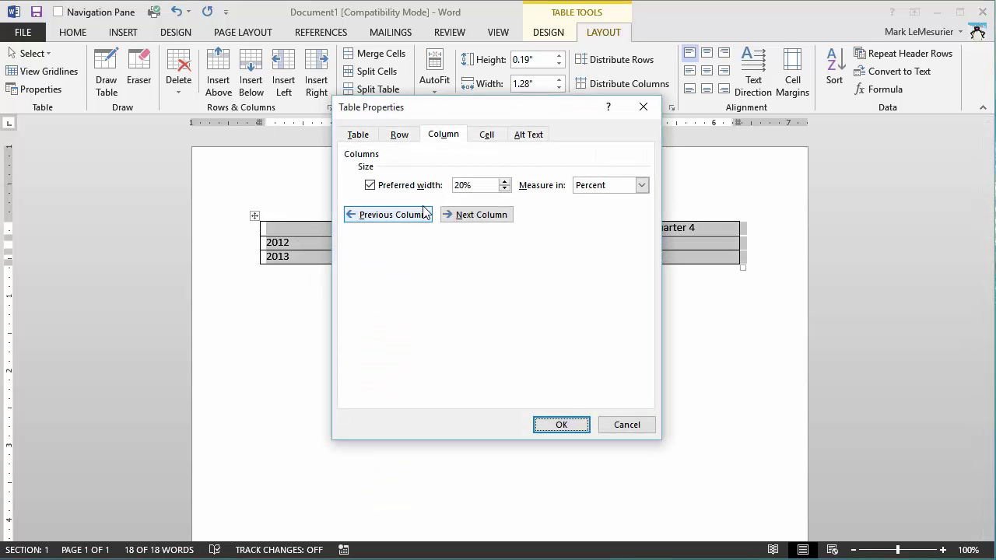
left_click(357, 135)
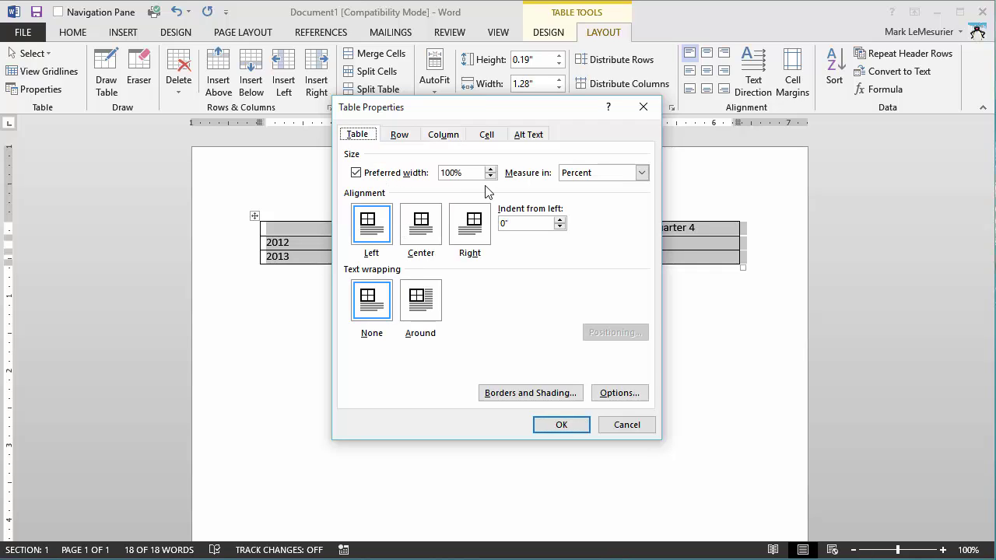
left_click(439, 136)
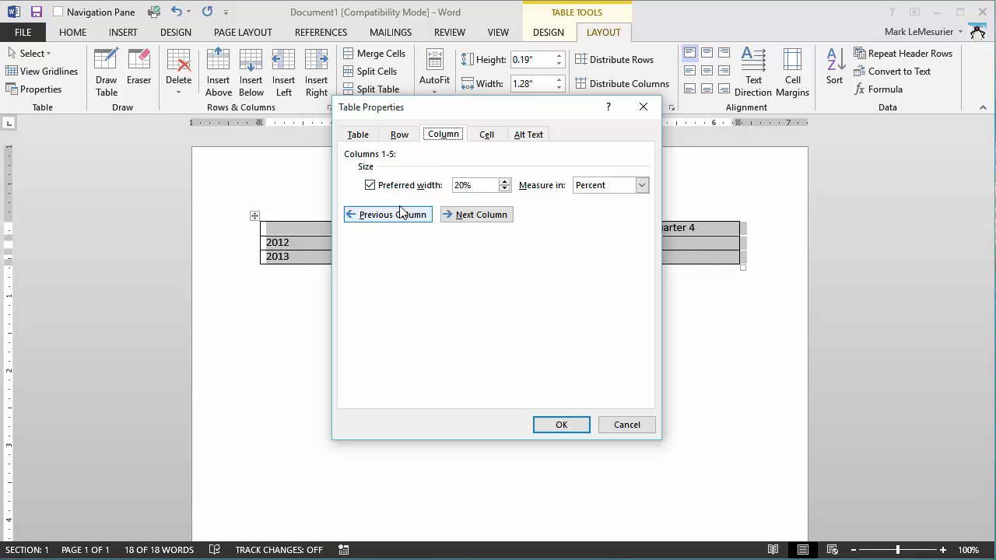
left_click(477, 218)
left_click(476, 218)
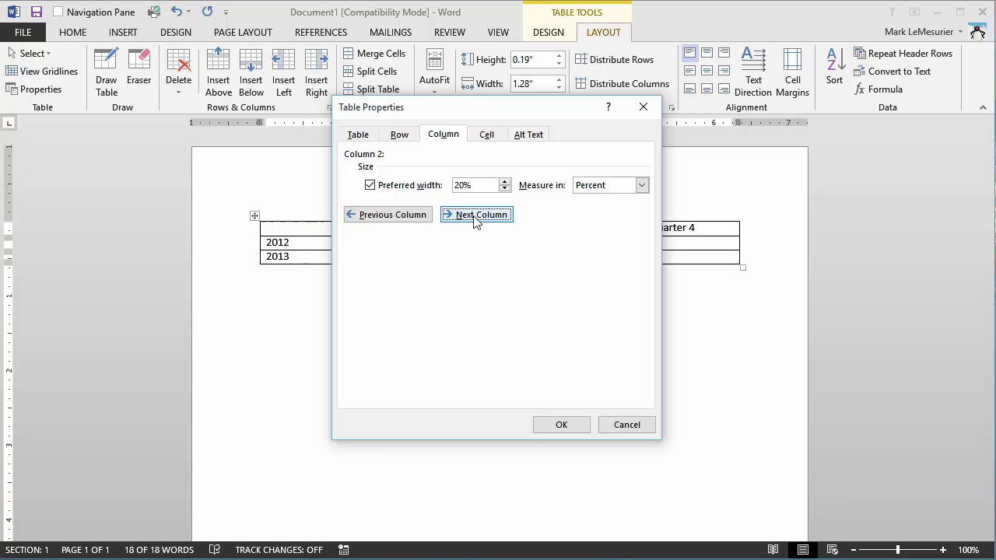